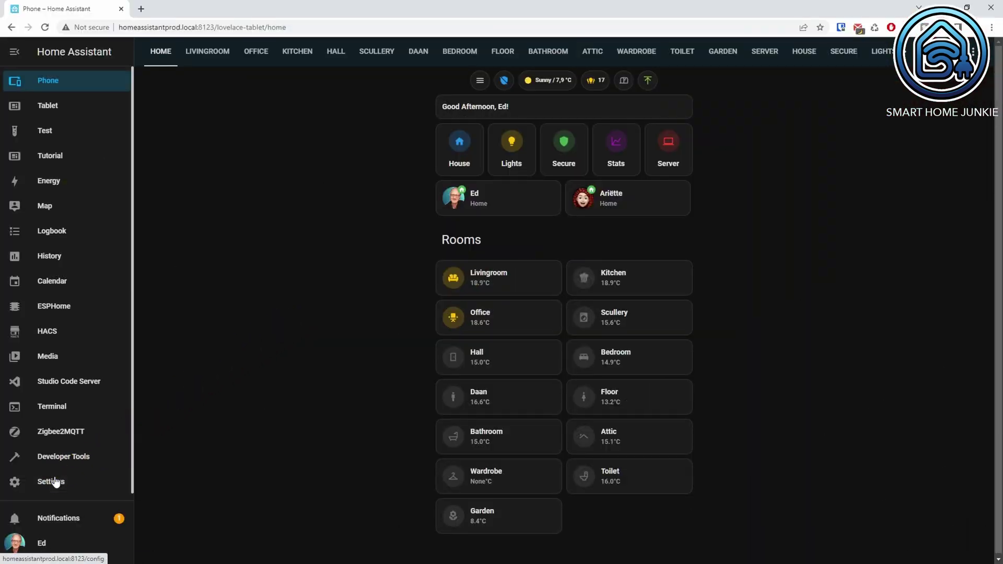
# Open the restart dialog from Settings > System and expand its advanced reboot and shut-down options.
pyautogui.click(54, 481)
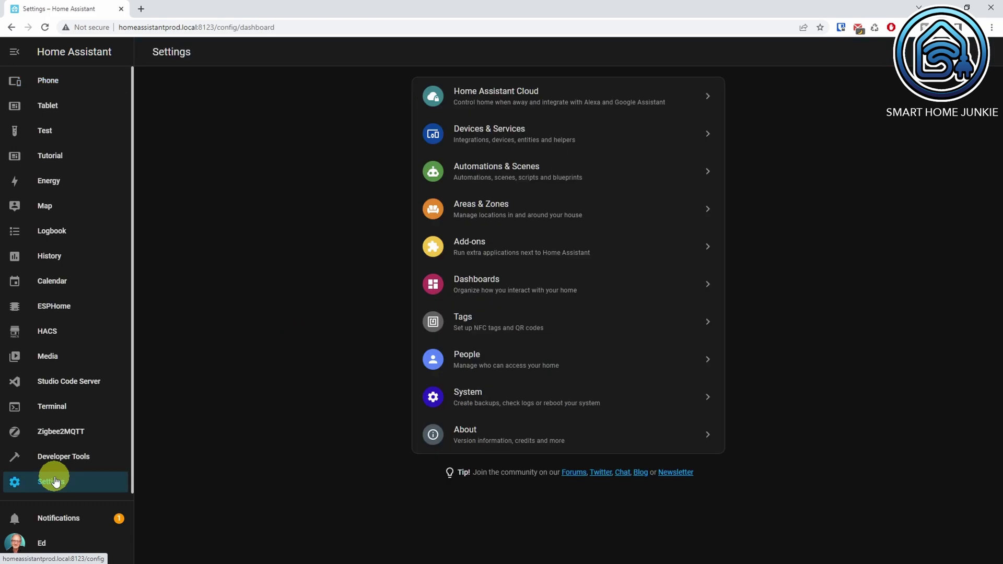
pyautogui.click(444, 407)
pyautogui.click(990, 55)
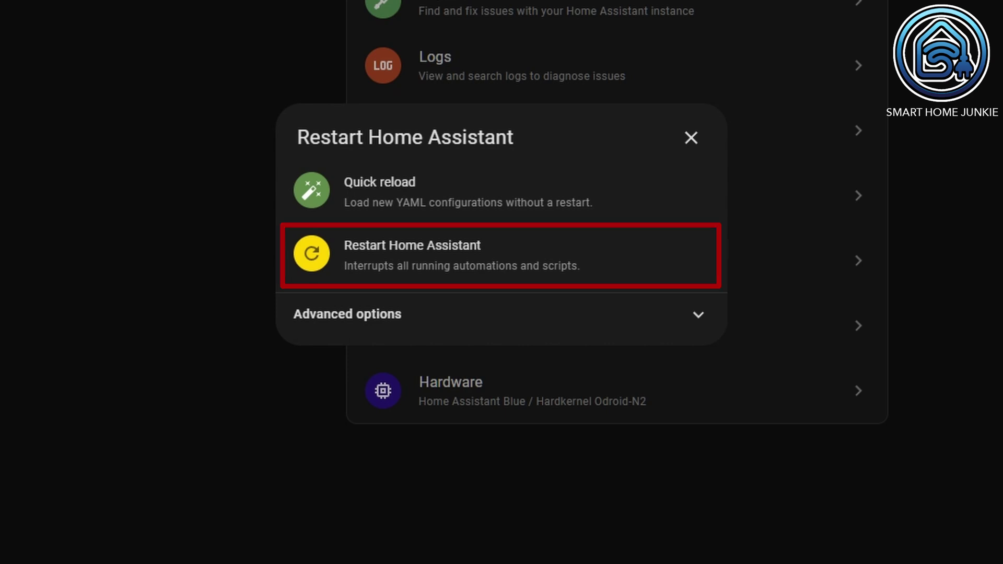
pyautogui.click(689, 330)
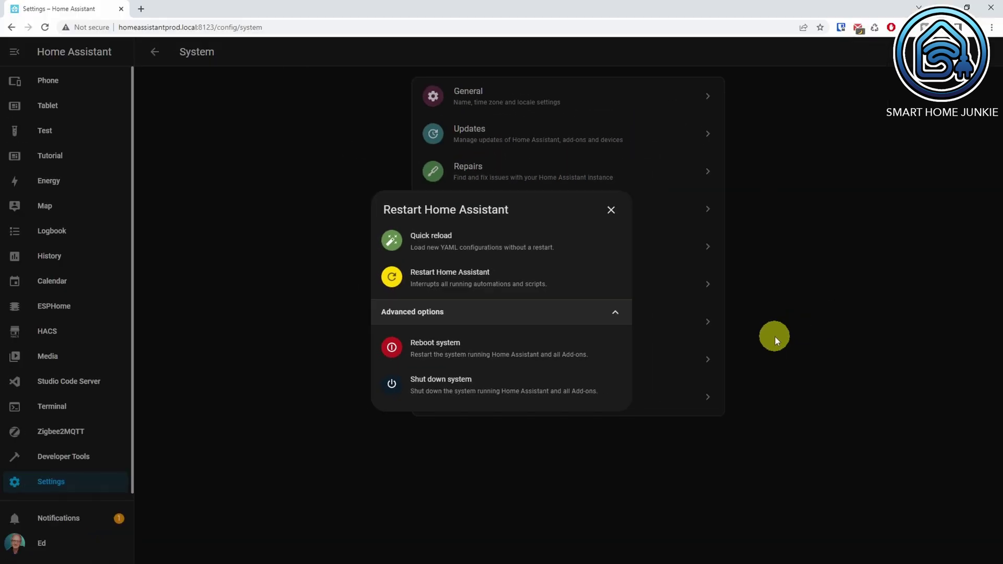
# Close the restart dialog and go to the Developer Tools page.
pyautogui.click(611, 209)
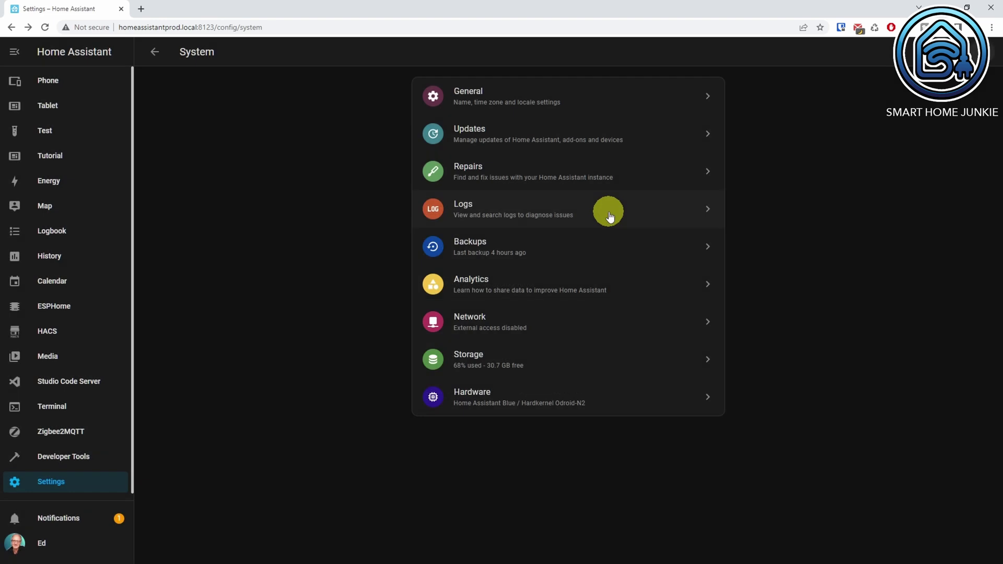
pyautogui.click(75, 458)
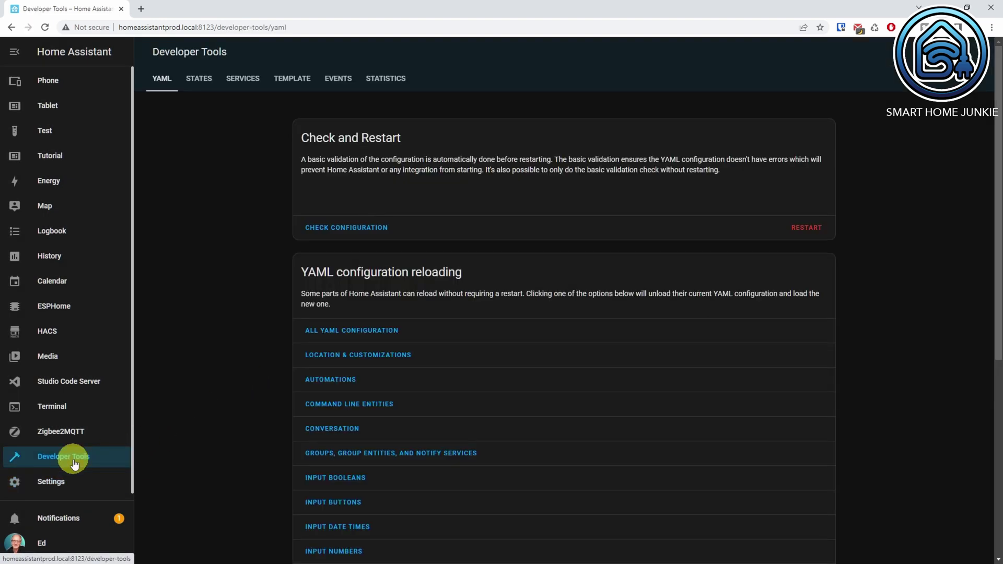
# Open the restart dialog from Developer Tools > YAML and expand its advanced options.
pyautogui.click(159, 81)
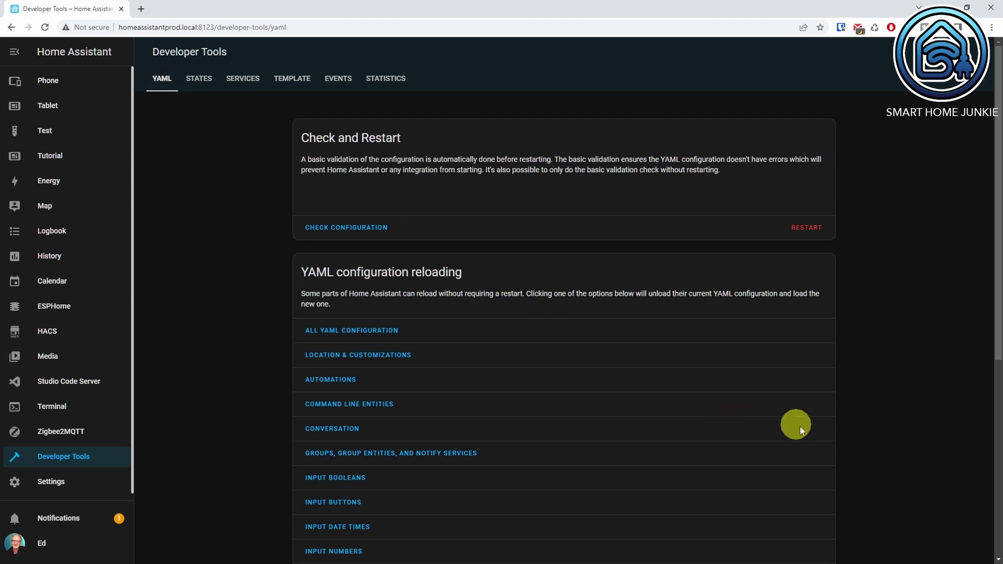
pyautogui.click(805, 229)
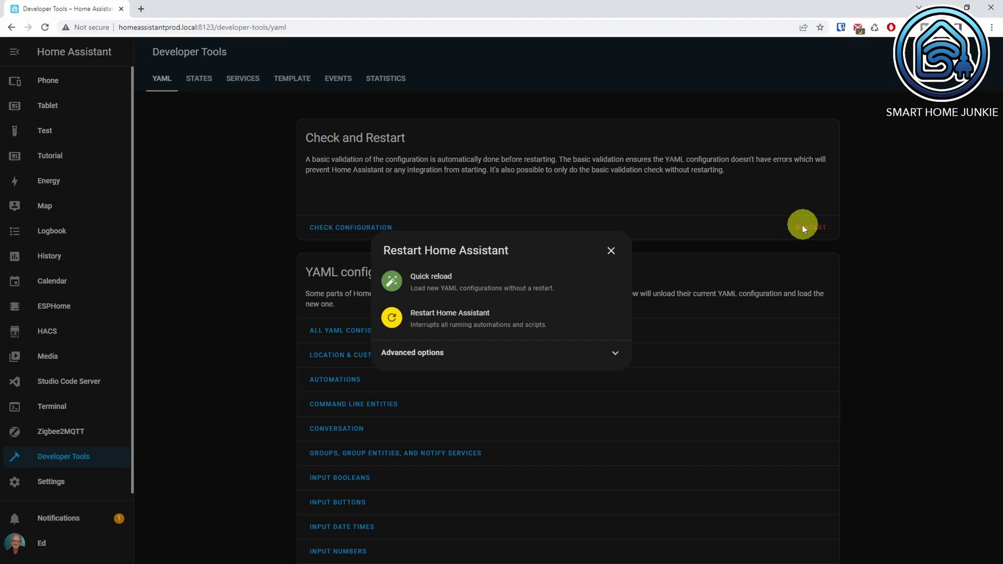
pyautogui.click(615, 354)
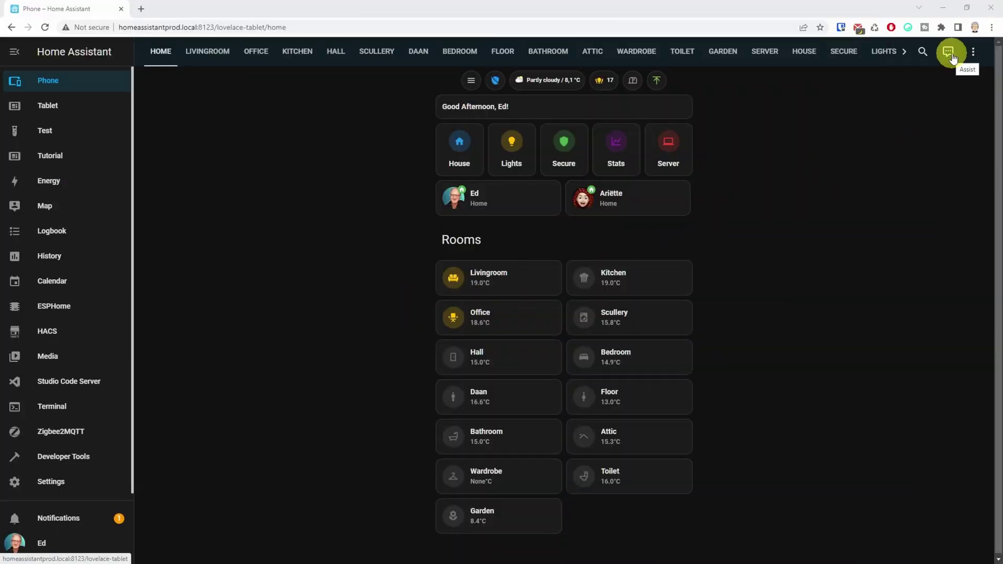
# Ask Assist 'What is the office temperature', 'Is the moodlight on' and 'Are all doors closed?'.
pyautogui.click(952, 55)
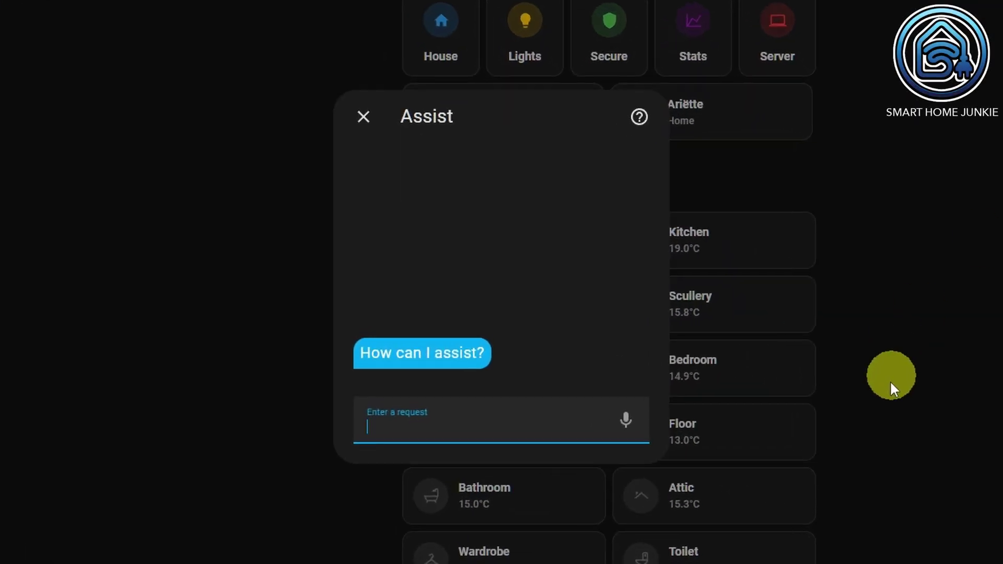
pyautogui.write('What')
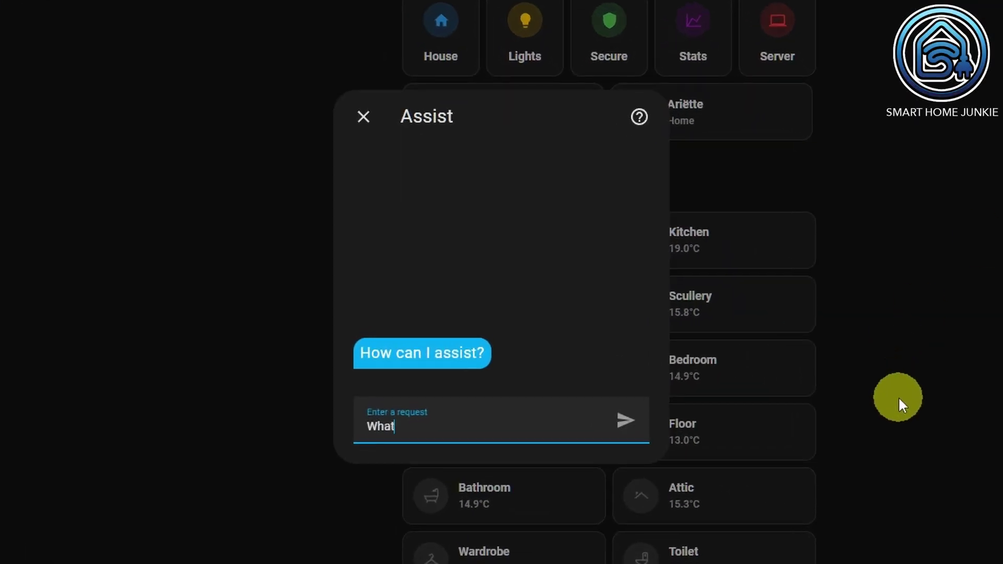
pyautogui.write(' is the office temperature?')
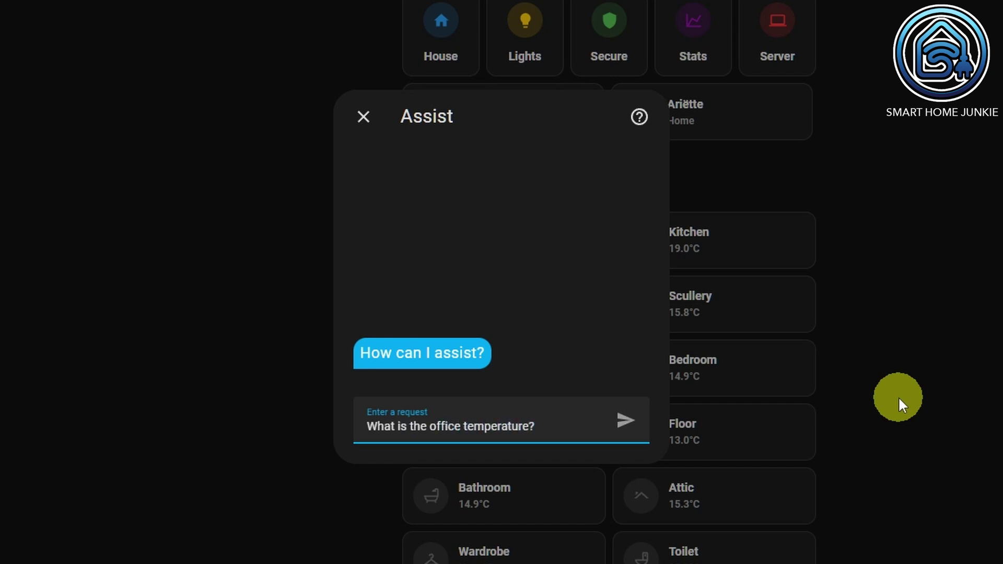
pyautogui.press('Return')
pyautogui.write('Is the moodlight on?')
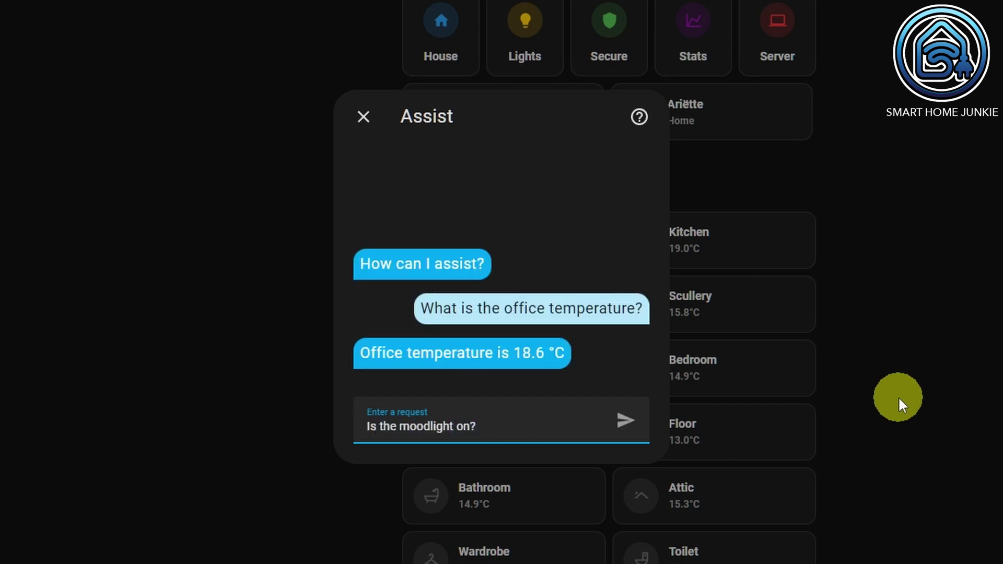
pyautogui.press('Return')
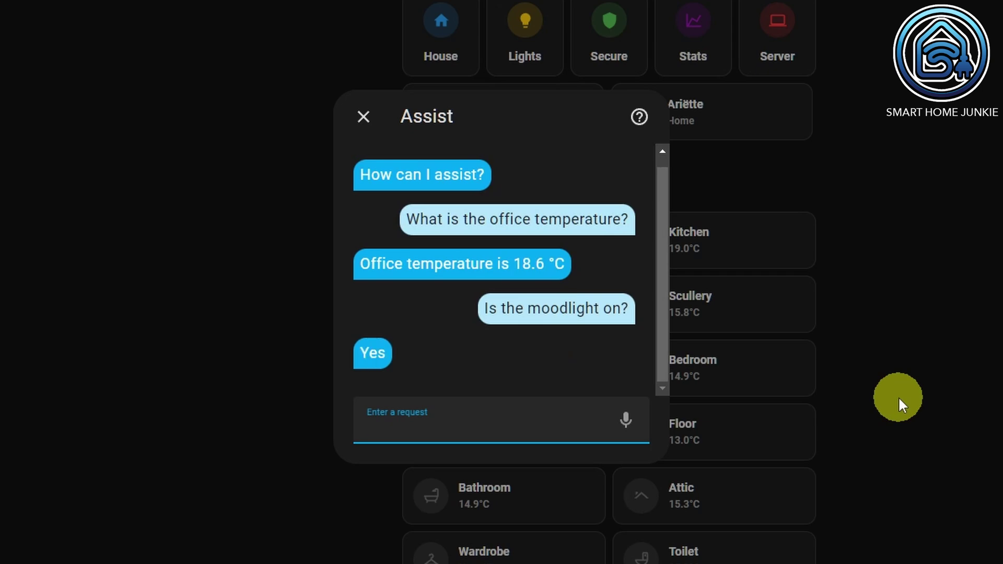
pyautogui.write('Are all doors clo')
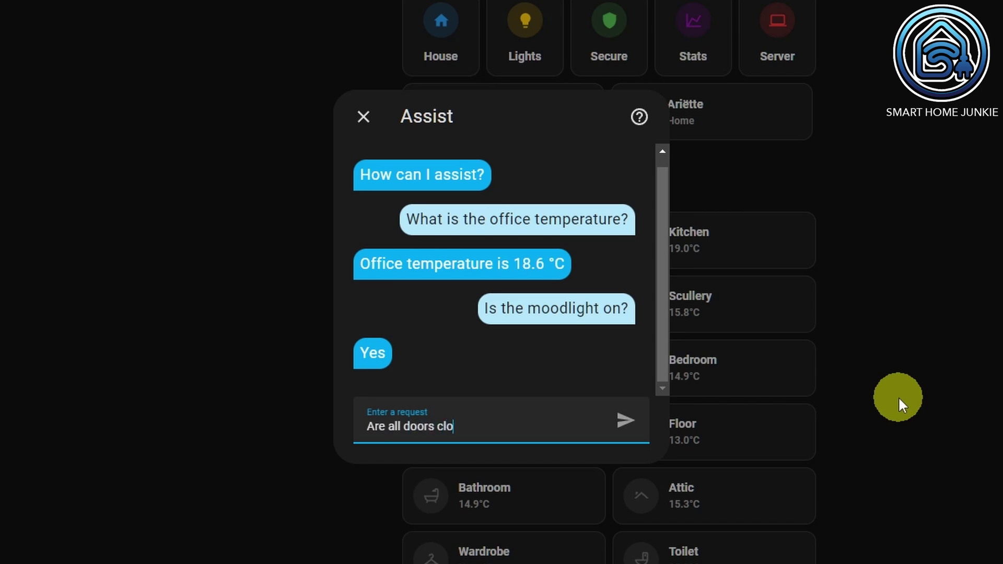
pyautogui.write('sed?')
pyautogui.press('Return')
# Ask Assist whether any office lights are on, how many are on, and which lights are on.
pyautogui.write('Are any li')
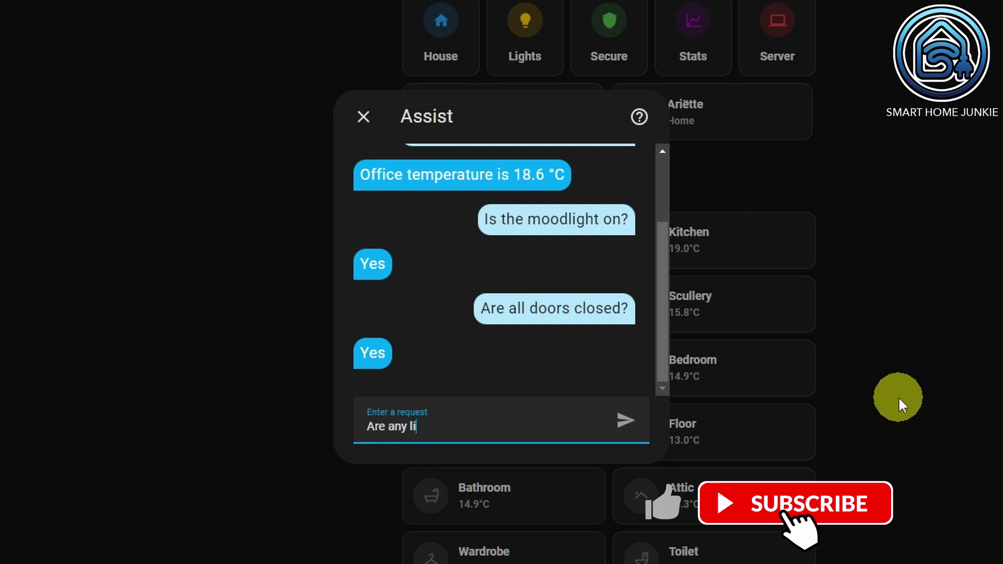
pyautogui.write('ghts on i')
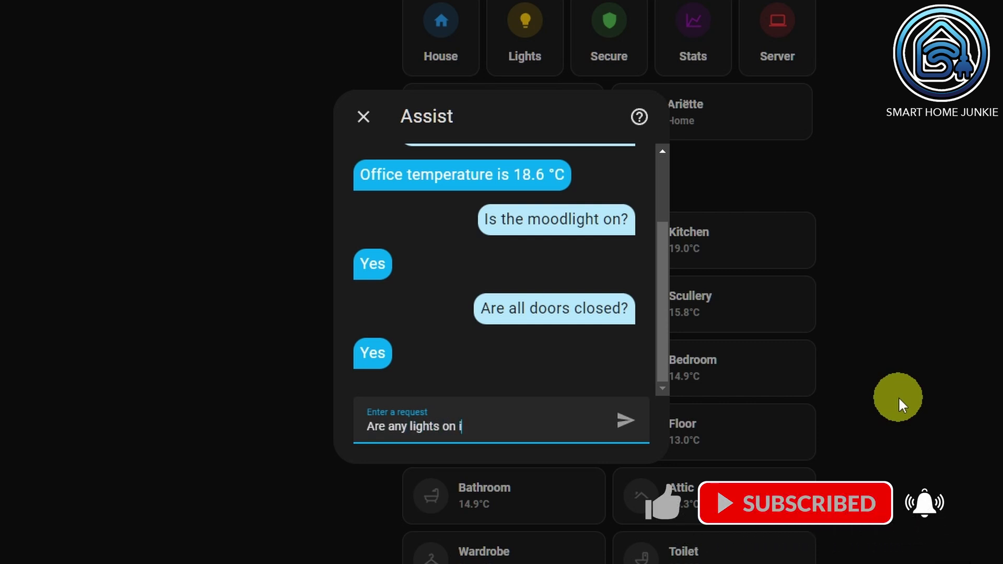
pyautogui.write('n the office?')
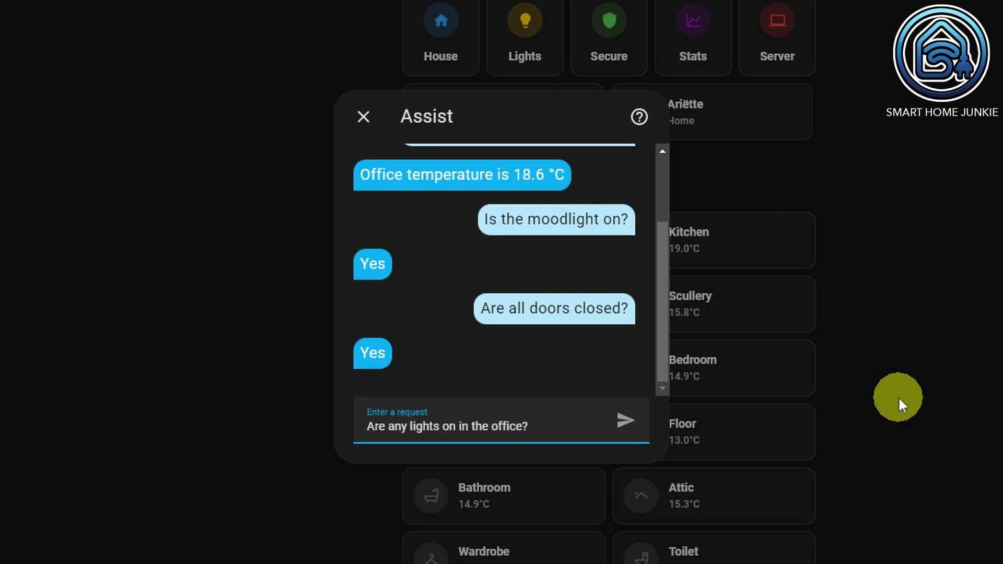
pyautogui.press('Return')
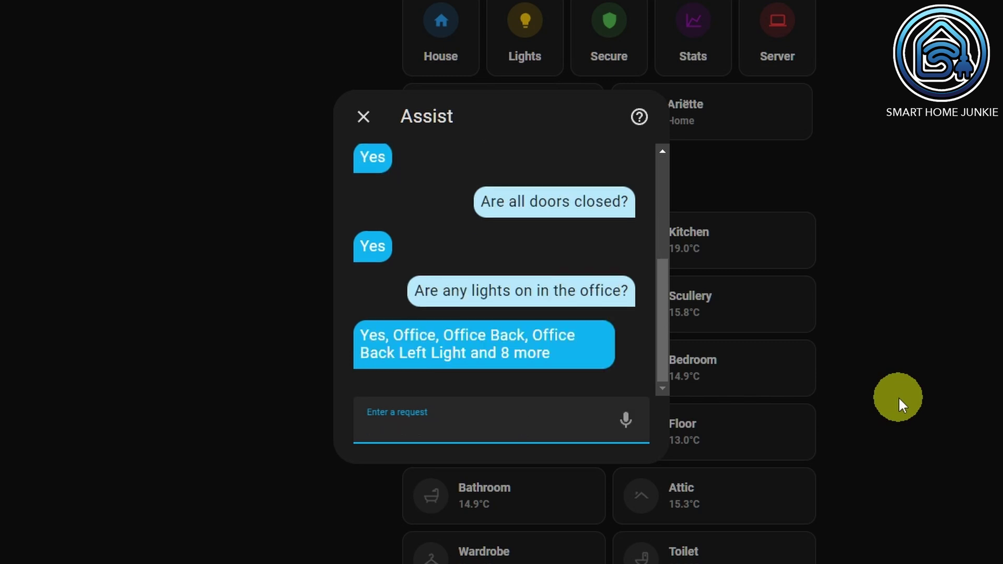
pyautogui.write('How many lights are')
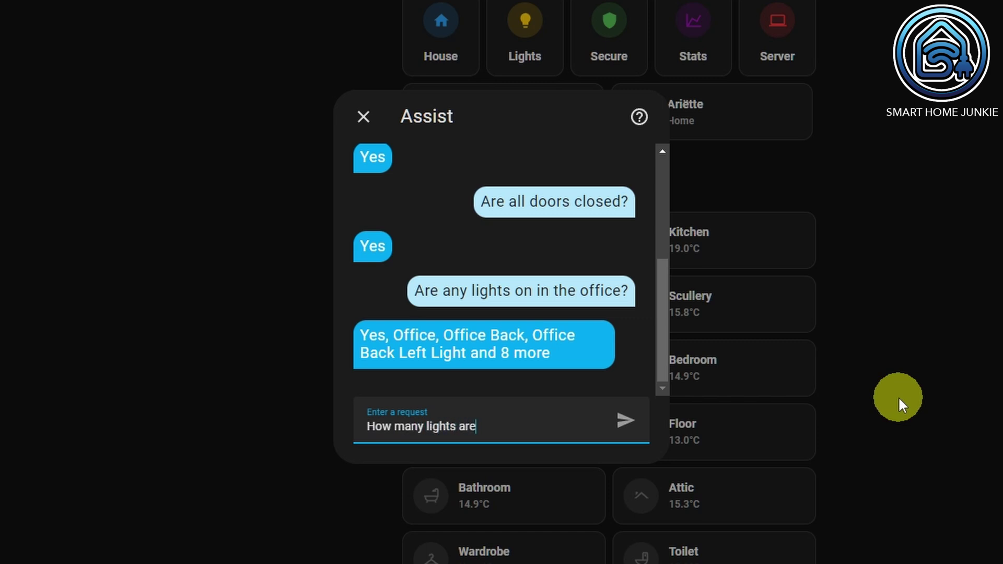
pyautogui.write(' on in the office?')
pyautogui.press('Return')
pyautogui.write('Wh')
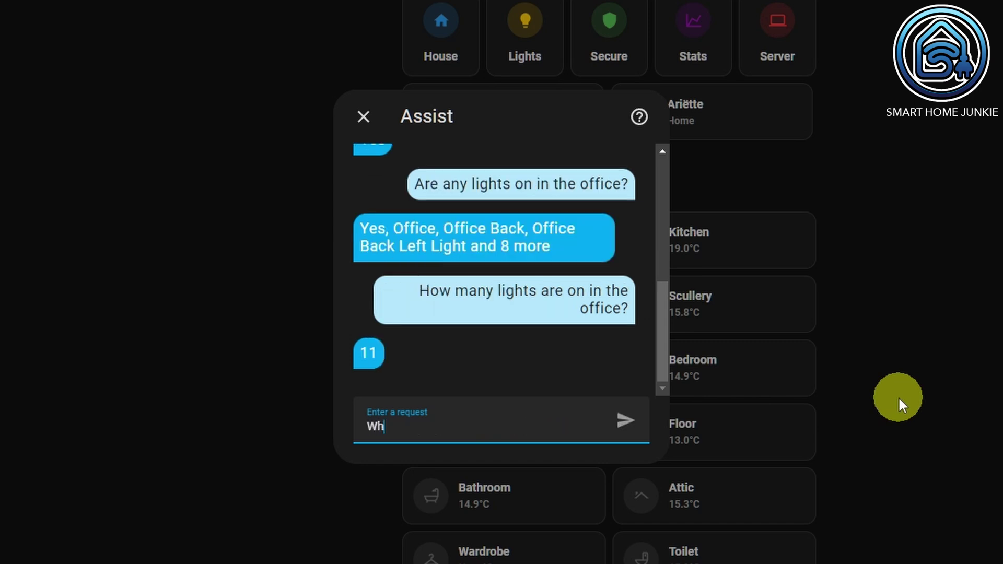
pyautogui.write('ich lights are on?')
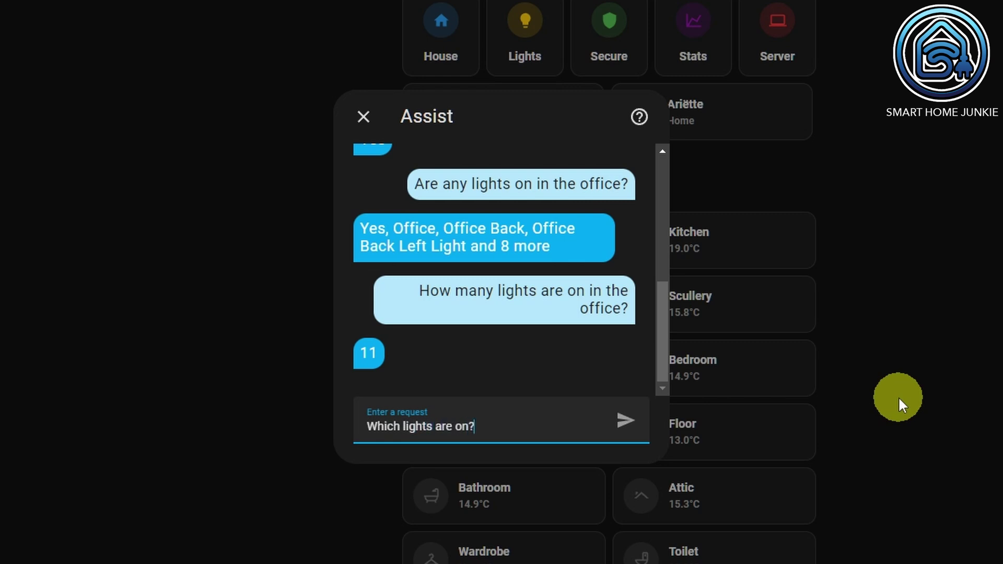
pyautogui.press('Return')
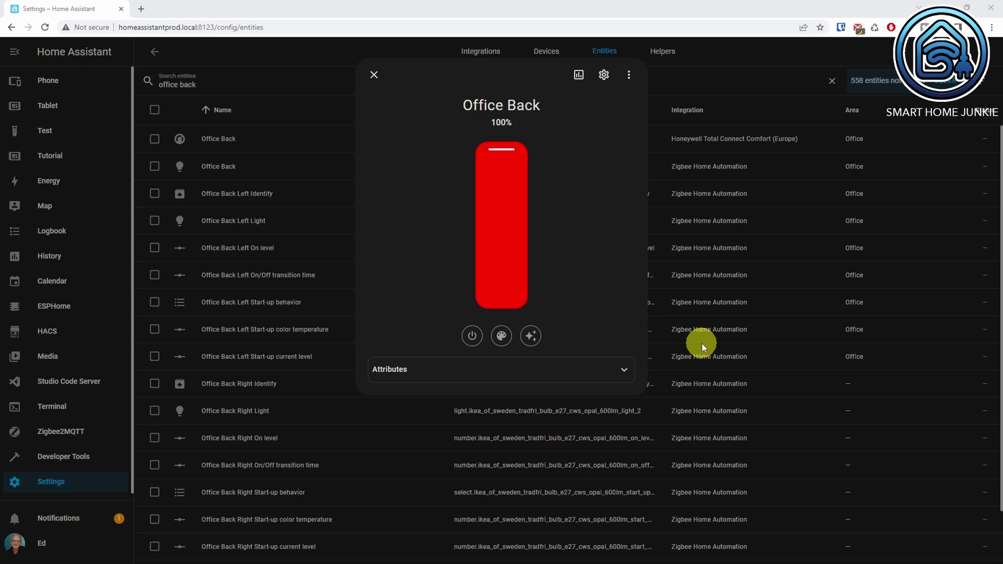
# Browse the Office Back light's History, Settings, Device info and Related views.
pyautogui.click(579, 75)
pyautogui.click(369, 77)
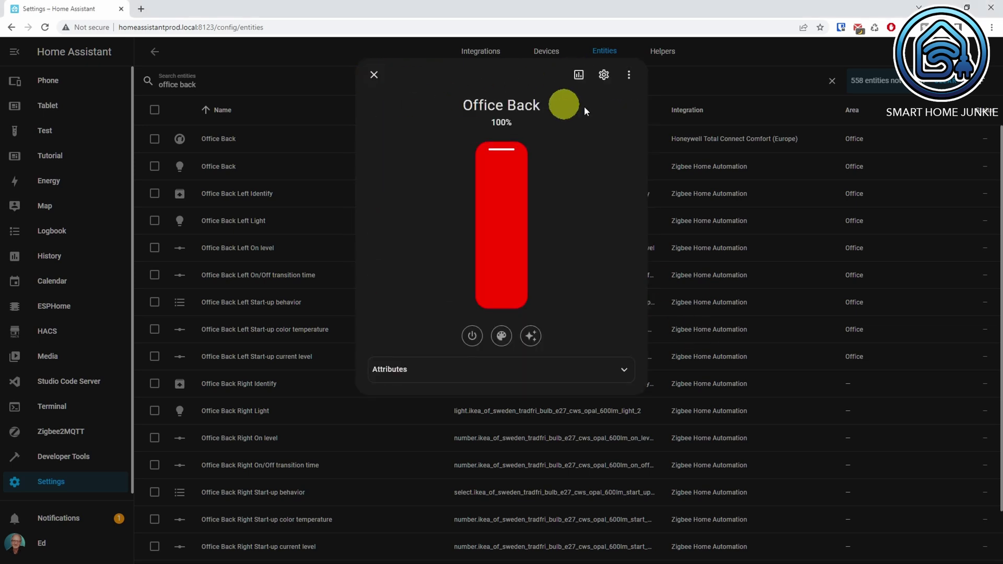
pyautogui.click(604, 73)
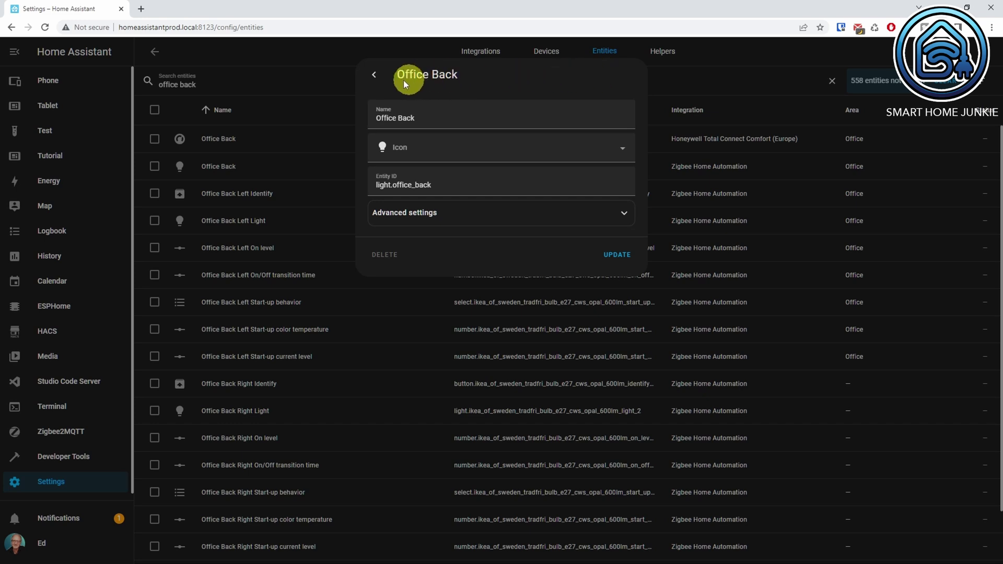
pyautogui.click(374, 75)
pyautogui.click(630, 81)
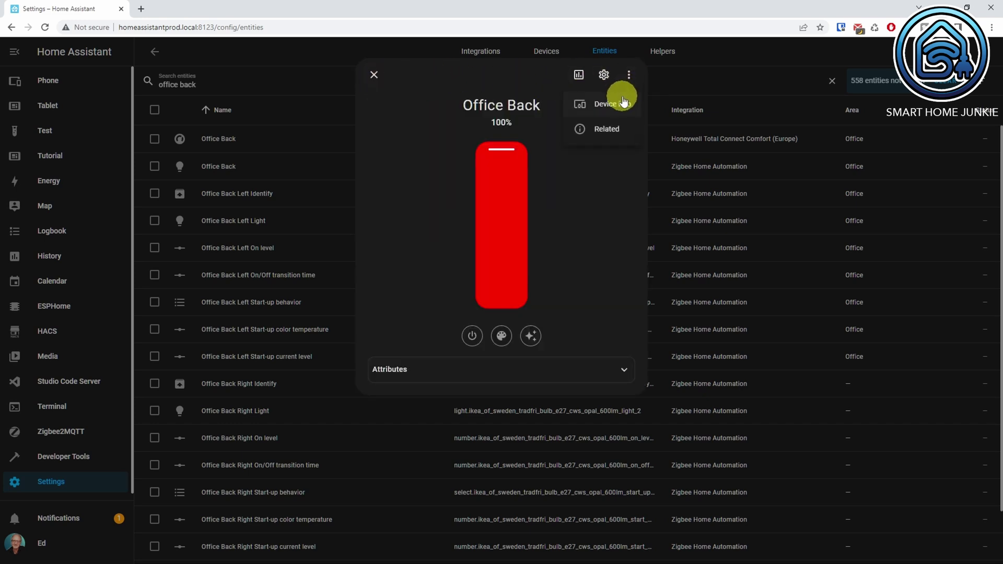
pyautogui.click(620, 105)
pyautogui.click(156, 55)
pyautogui.click(159, 54)
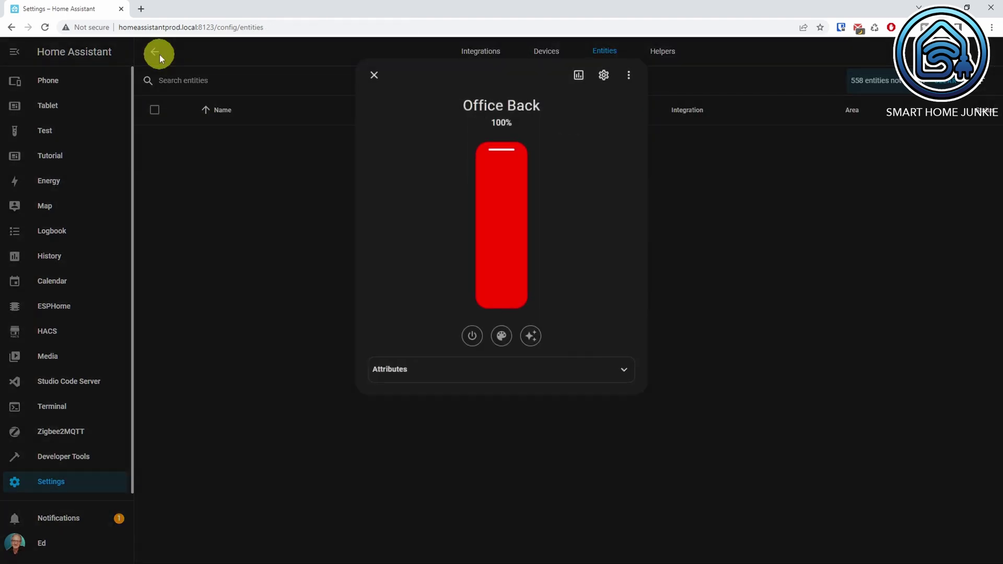
pyautogui.click(630, 82)
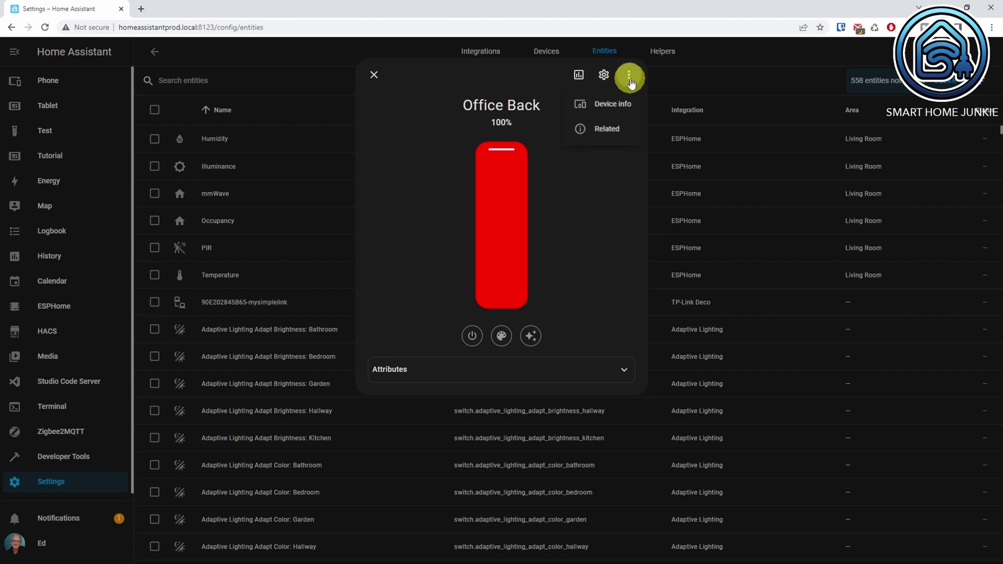
pyautogui.click(611, 128)
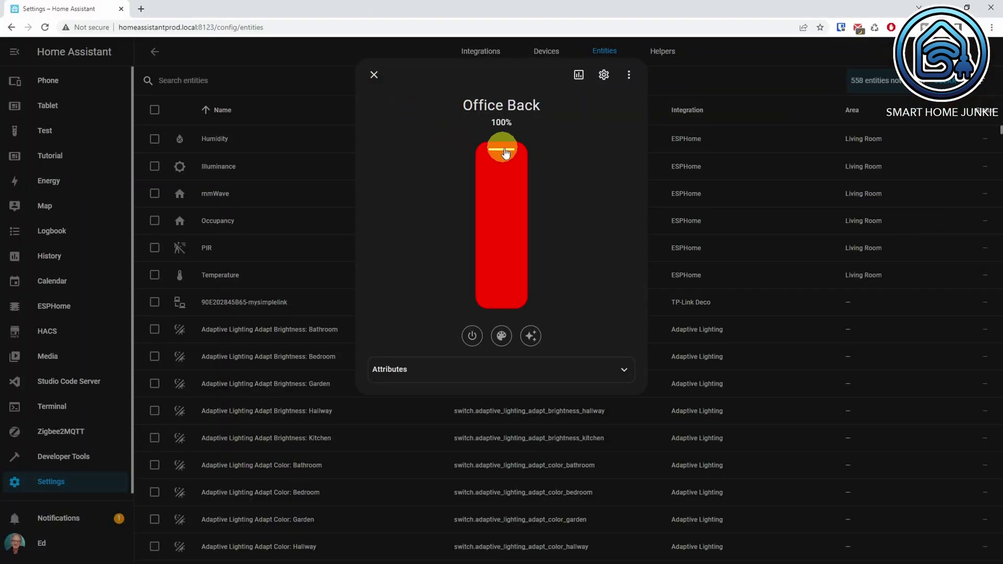
# Dim Office Back to 44%, toggle it off and on, view the colour wheel, then list its effects.
pyautogui.moveTo(516, 158)
pyautogui.mouseDown()
pyautogui.moveTo(507, 242)
pyautogui.moveTo(508, 152)
pyautogui.mouseUp()
pyautogui.click(471, 337)
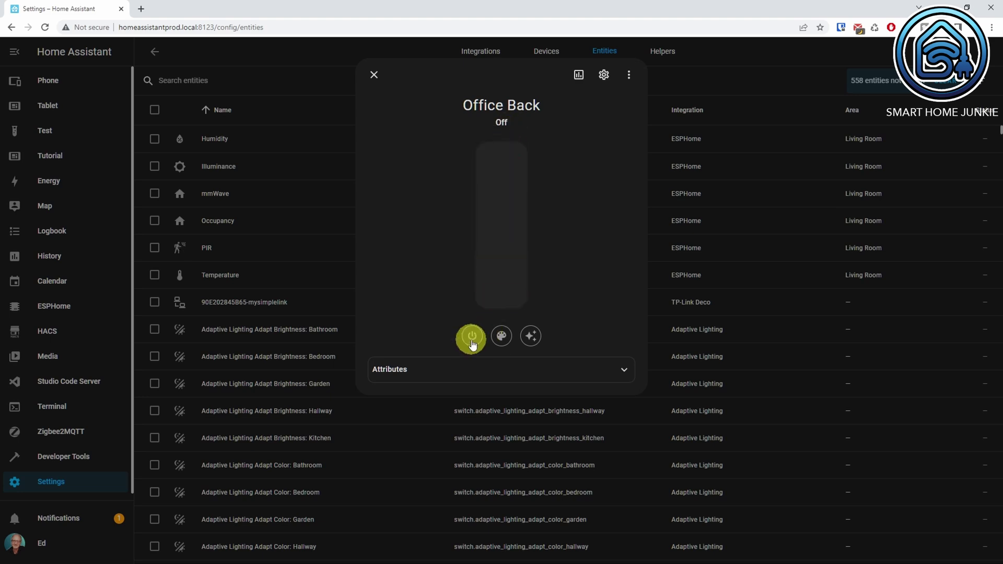
pyautogui.click(472, 339)
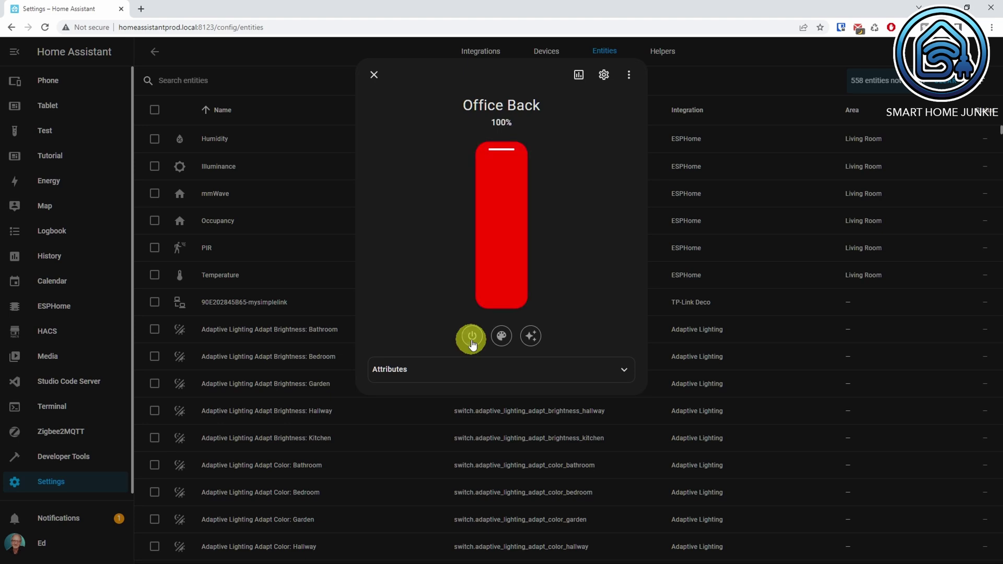
pyautogui.click(502, 336)
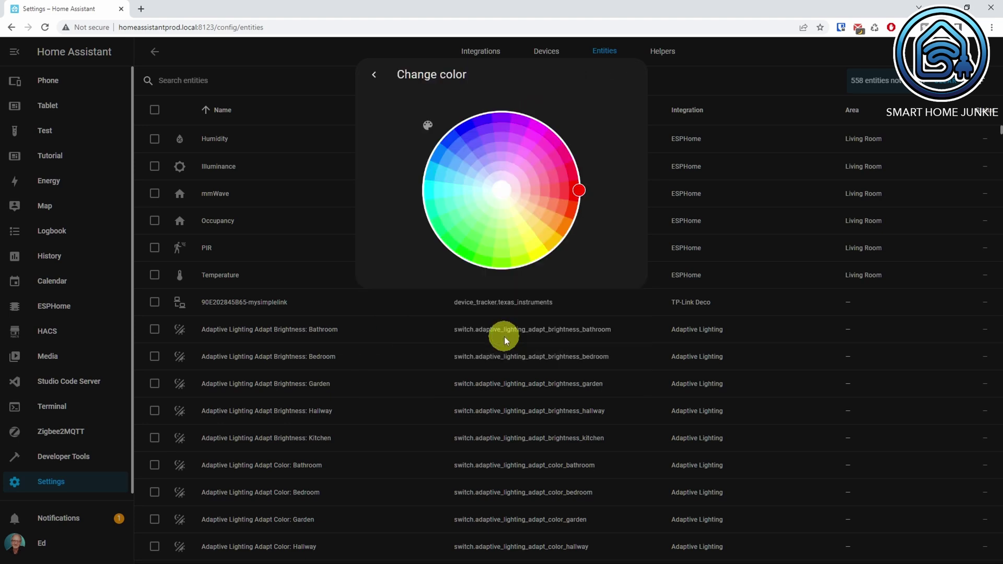
pyautogui.click(374, 74)
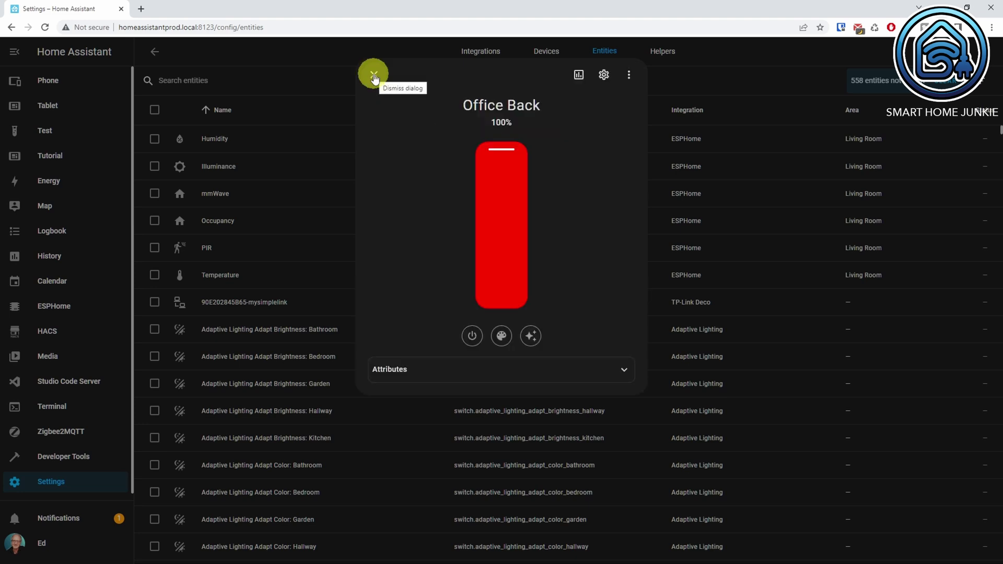
pyautogui.click(531, 340)
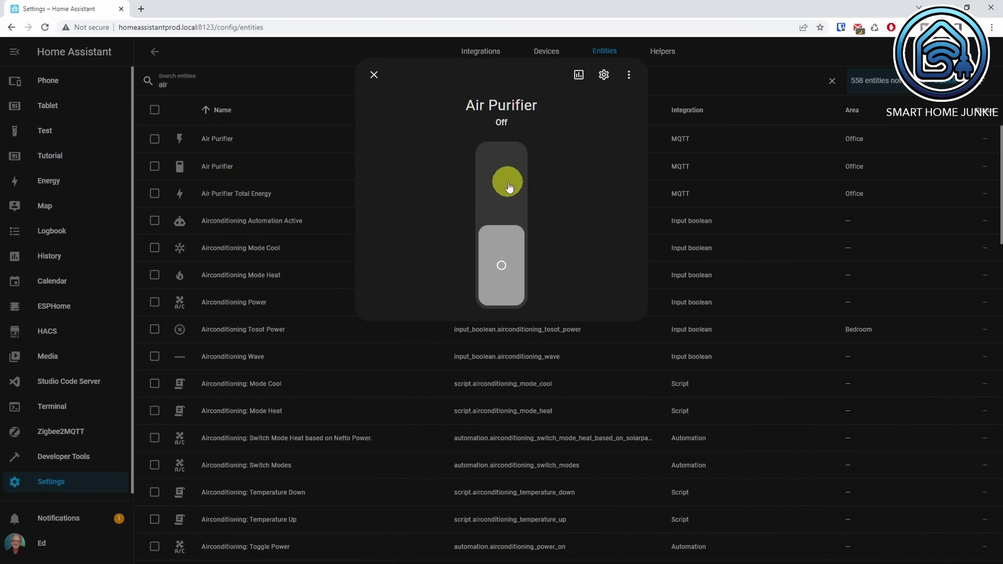
# Toggle the Air Purifier off and back on, then toggle the Livingroom Siren.
pyautogui.click(507, 186)
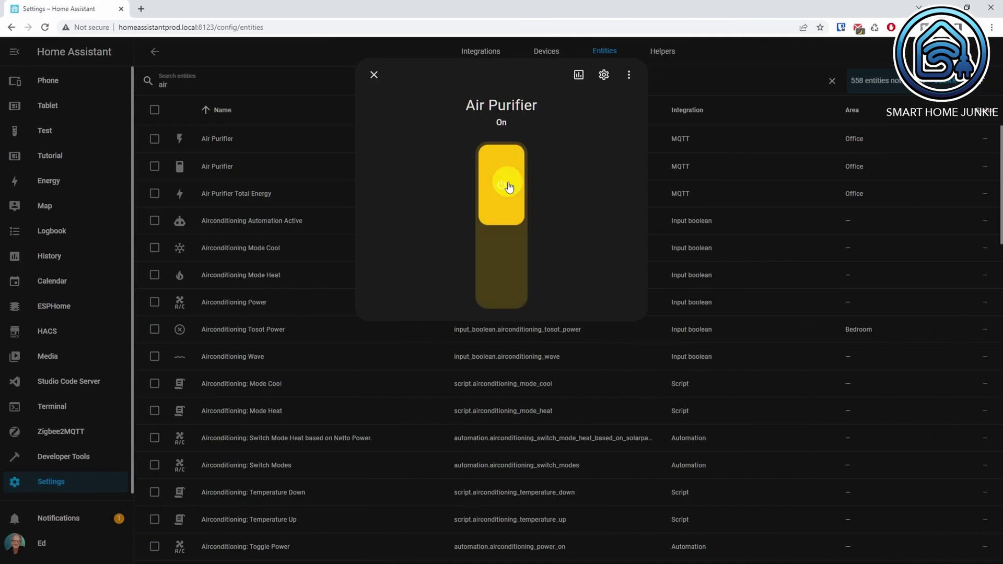
pyautogui.click(509, 187)
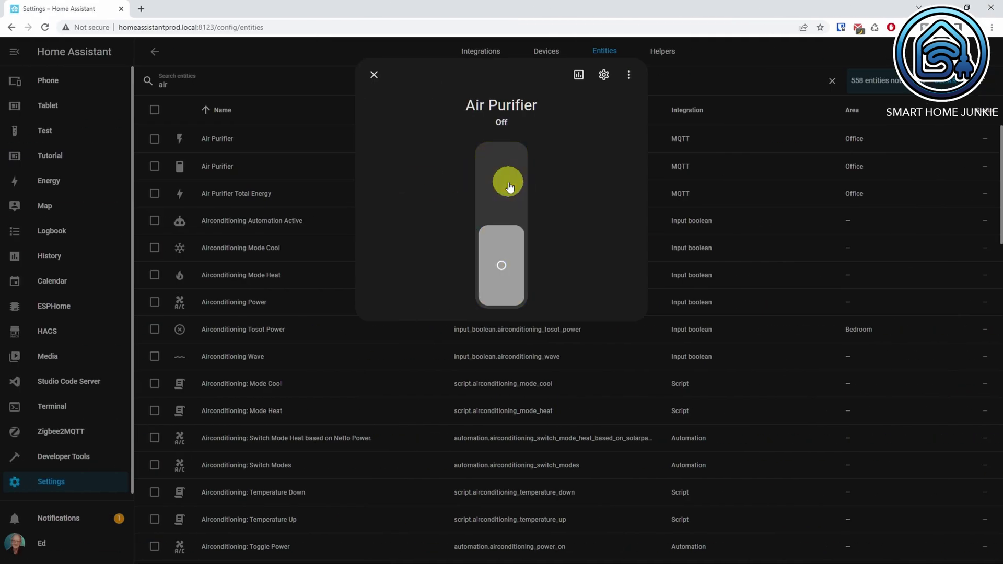
pyautogui.click(509, 187)
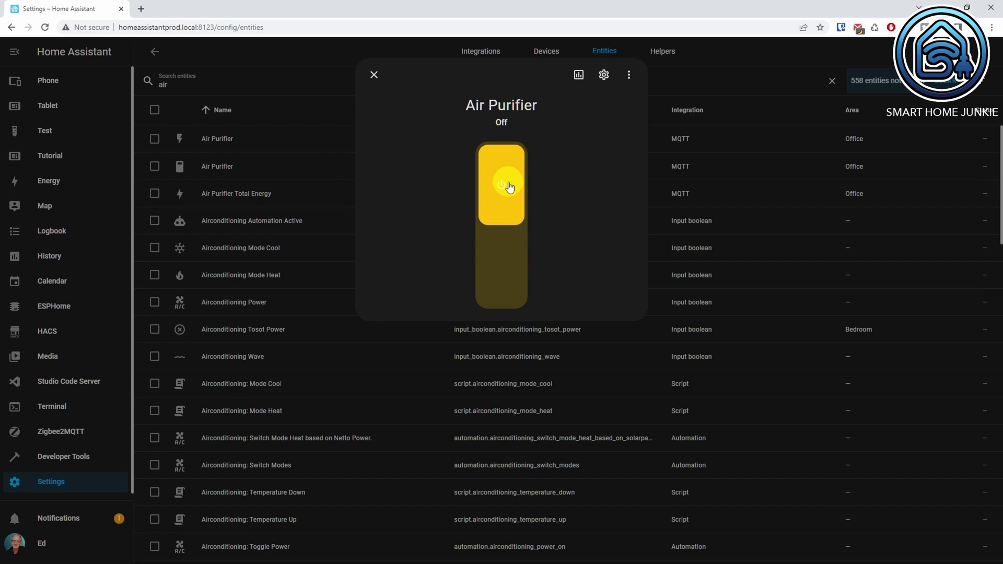
pyautogui.click(510, 196)
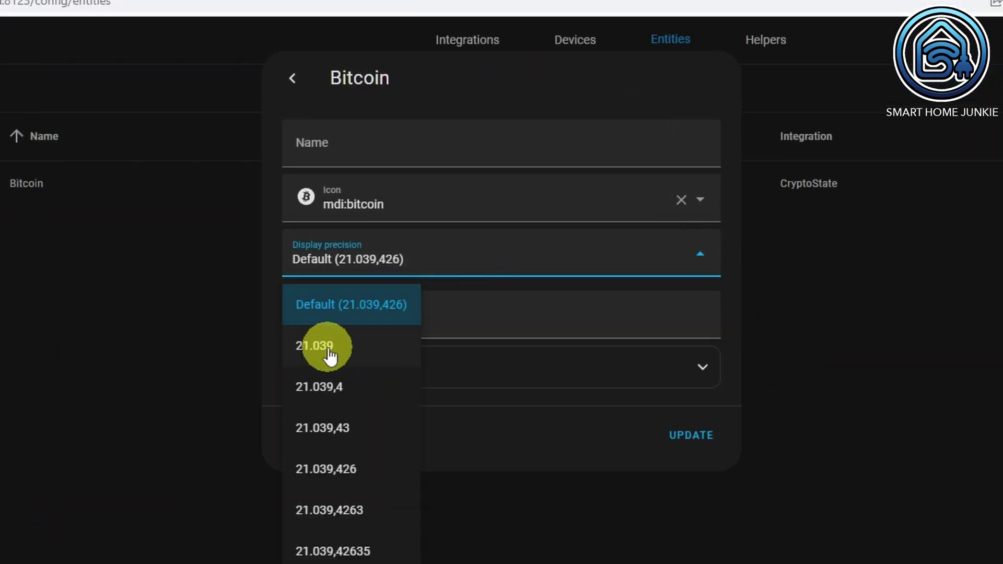
# Choose 21.039 (no decimals) as the Bitcoin sensor's display precision and save via Update.
pyautogui.click(329, 350)
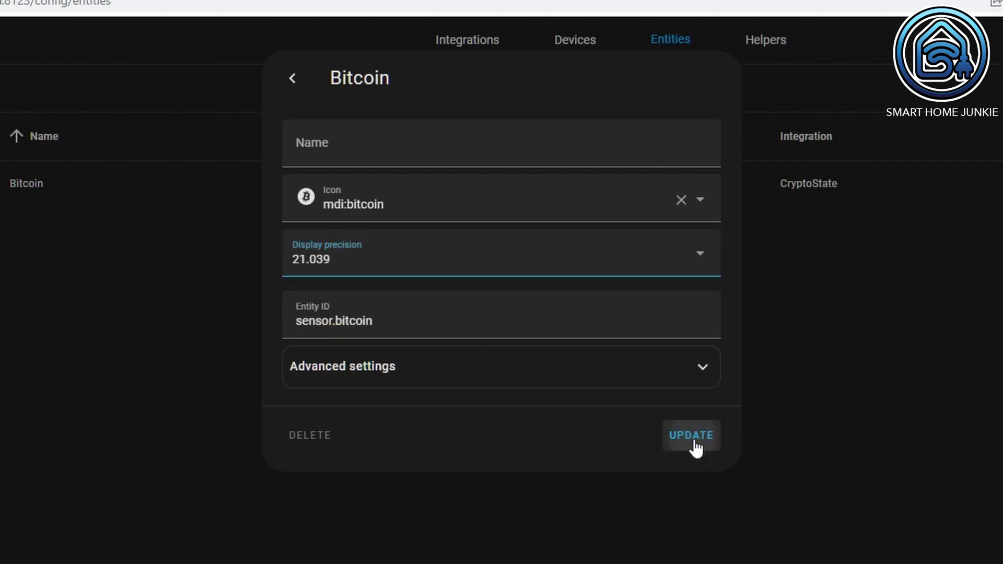
pyautogui.click(693, 437)
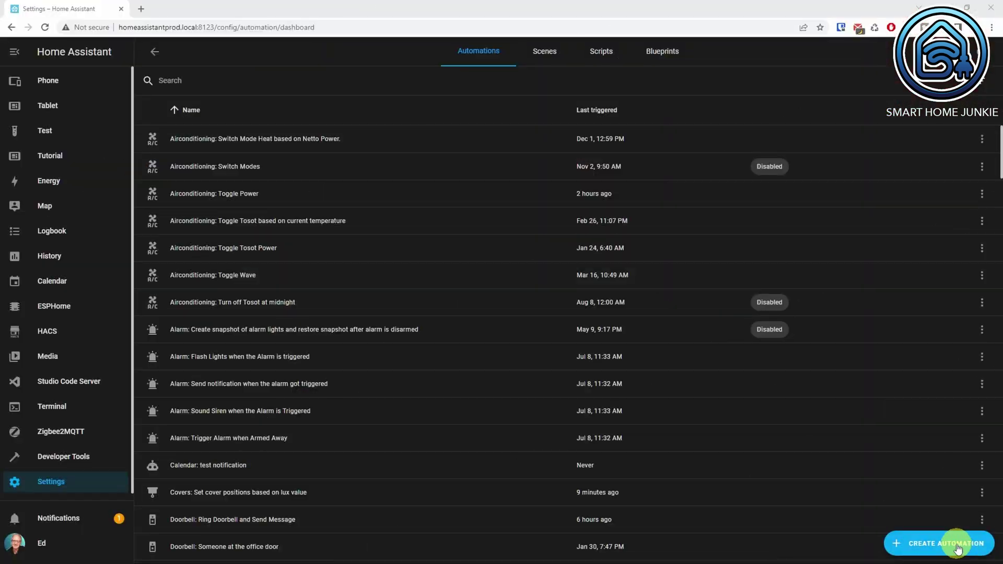
# Start a new automation to bring up the redesigned Create Automation dialog.
pyautogui.click(958, 548)
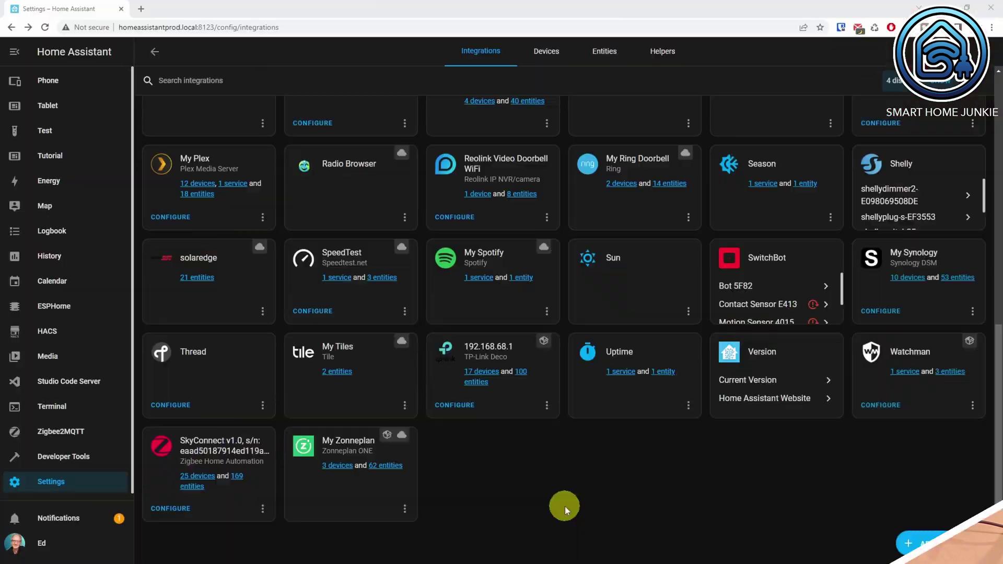
# Open the Thread configuration page, dismiss the border router URL prompt, and show its extra options menu.
pyautogui.click(171, 405)
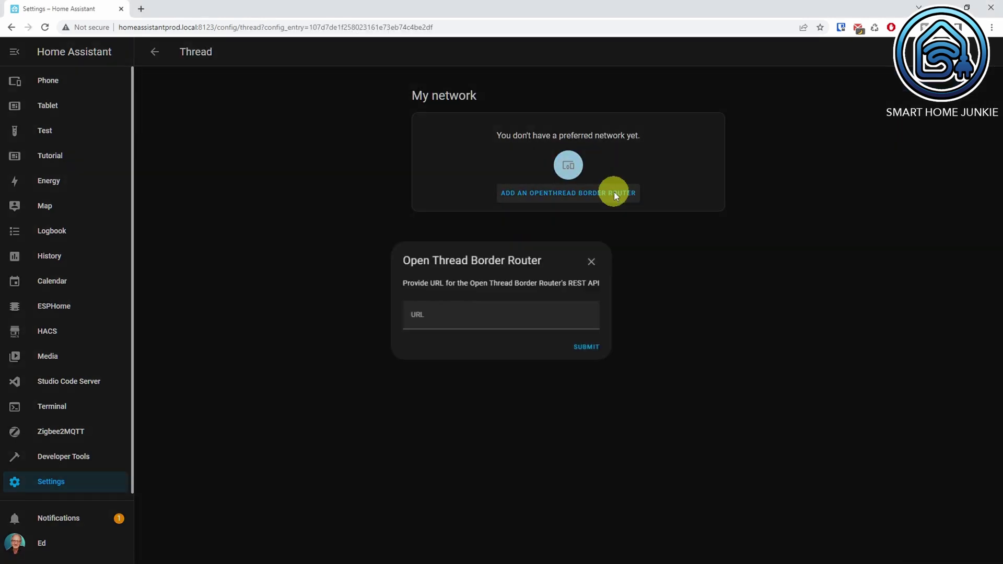
pyautogui.click(588, 263)
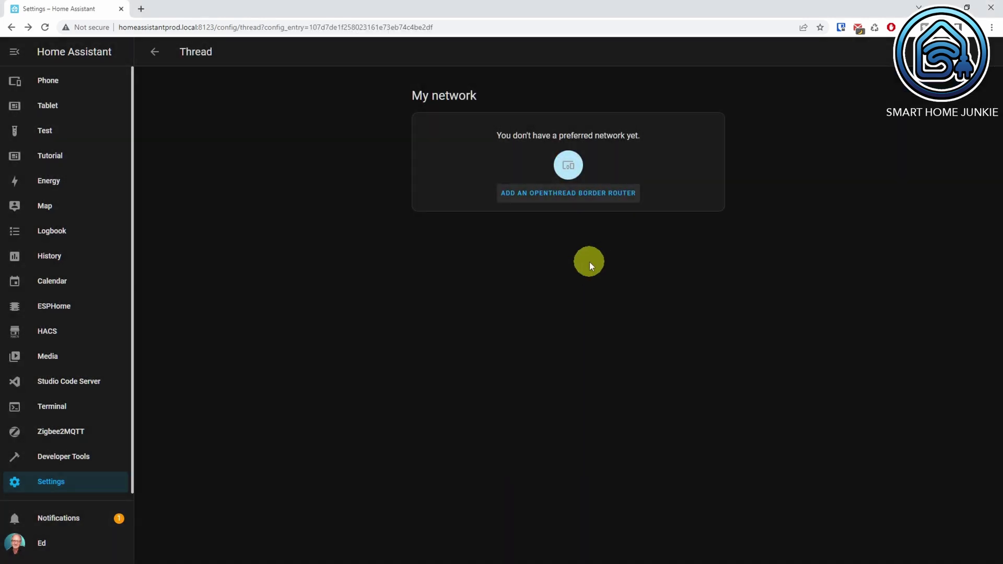
pyautogui.click(983, 53)
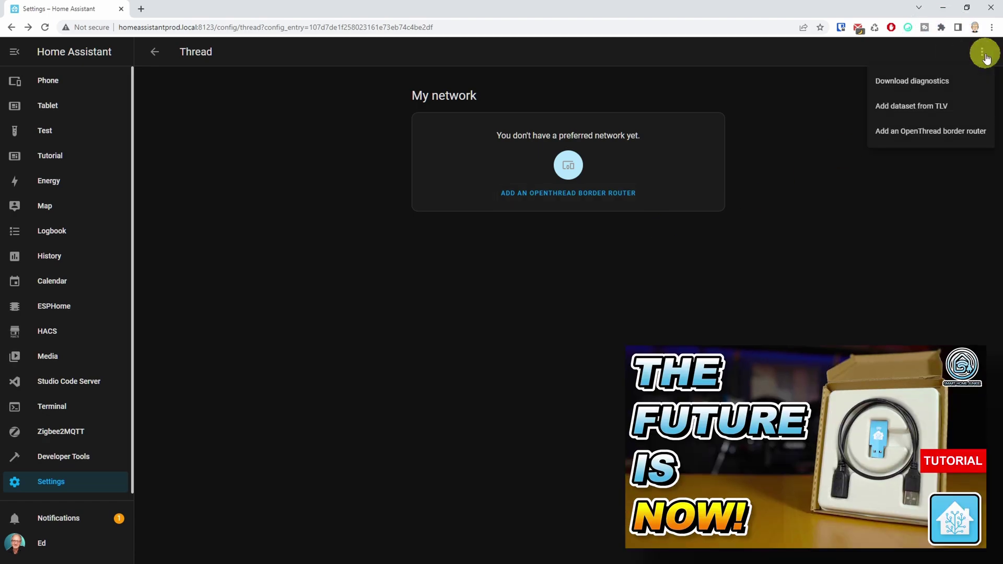